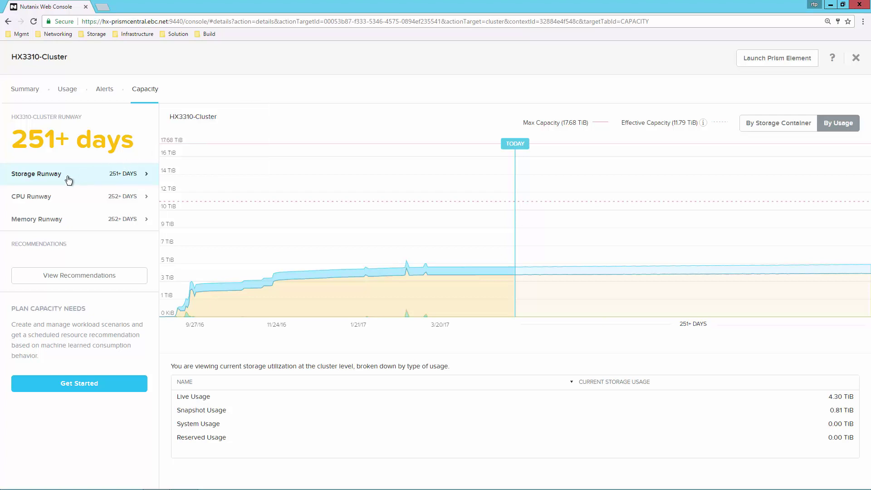
Step: Examine the cluster's CPU and memory runway forecasts, ending on the storage runway forecast
mouse_move(64, 179)
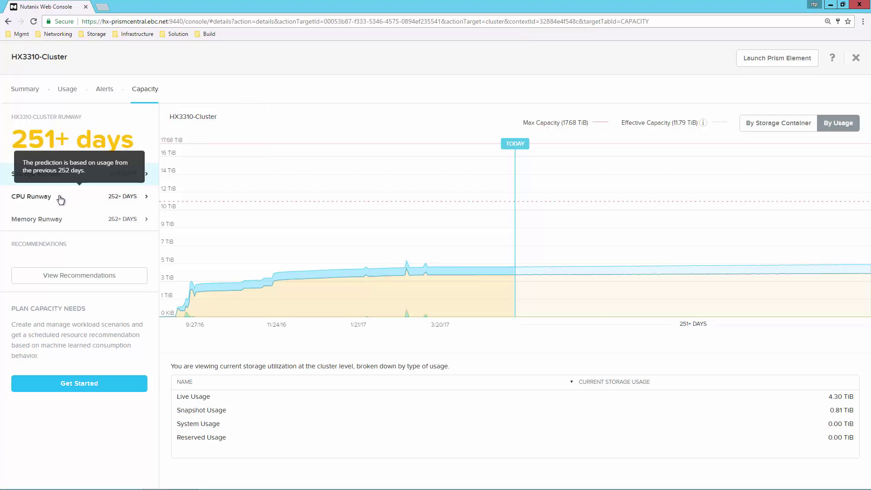
left_click(60, 197)
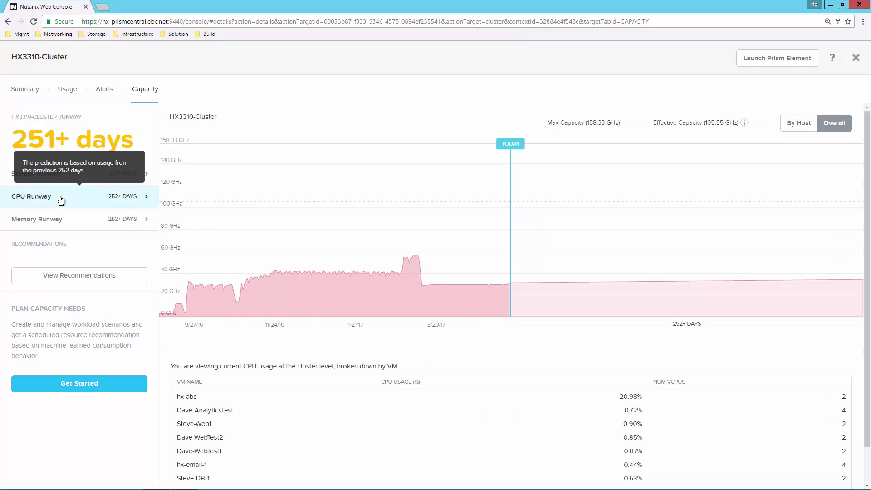
left_click(60, 226)
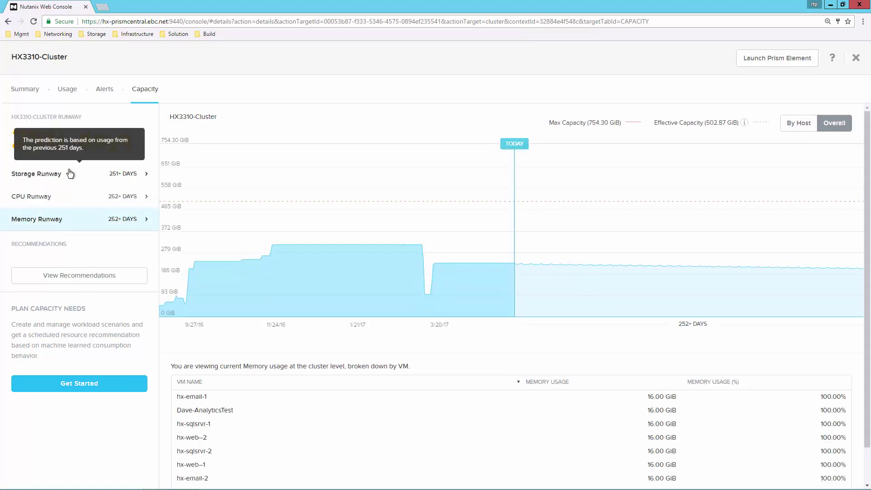
left_click(69, 177)
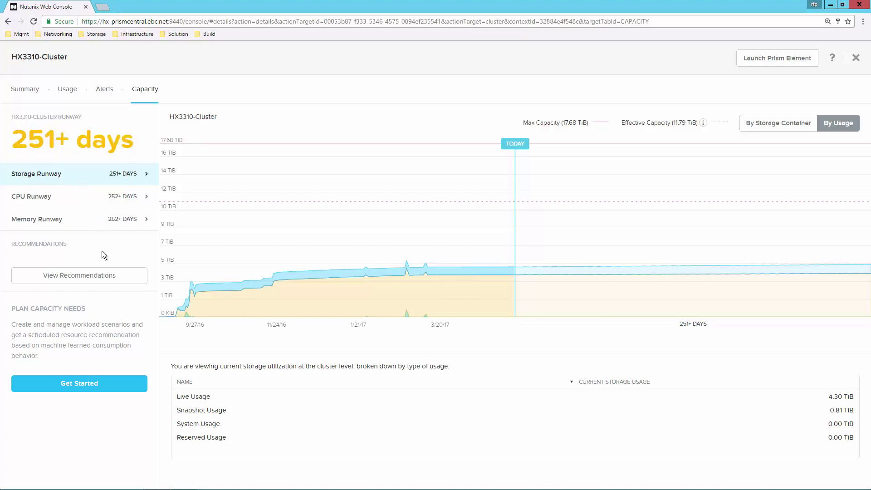
Step: Review the cluster's recommendations on dead VMs and overprovisioned VMs, including their explanations and analyses
left_click(87, 278)
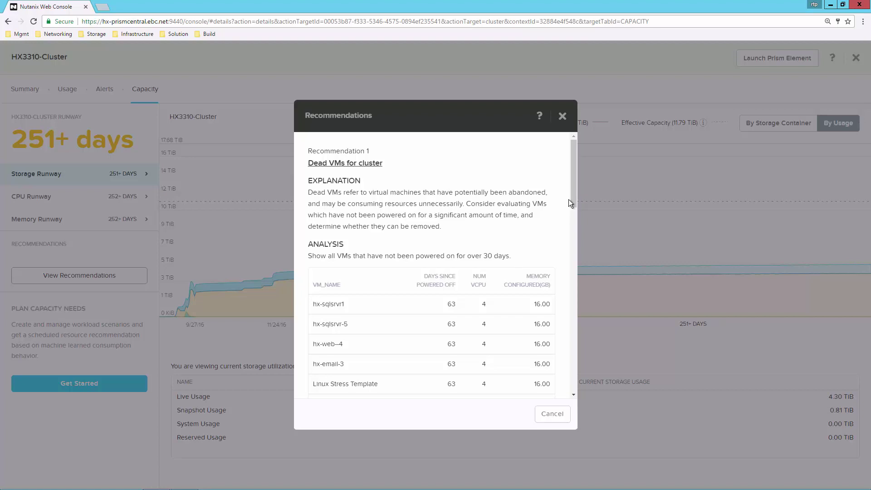
left_click_drag(573, 194, 568, 309)
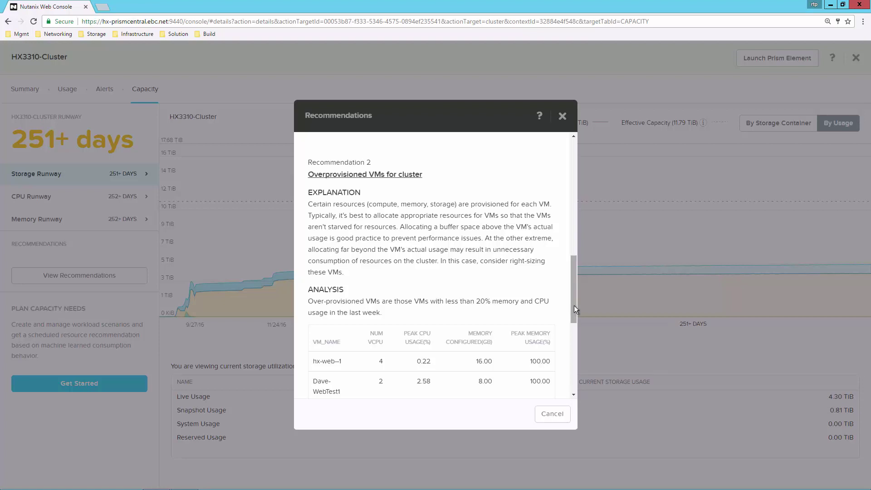
left_click_drag(573, 306, 572, 312)
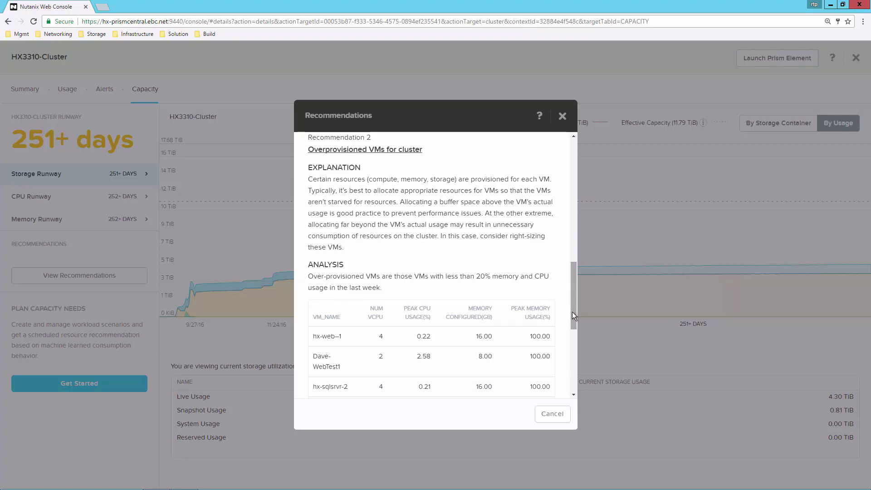
left_click_drag(572, 312, 572, 314)
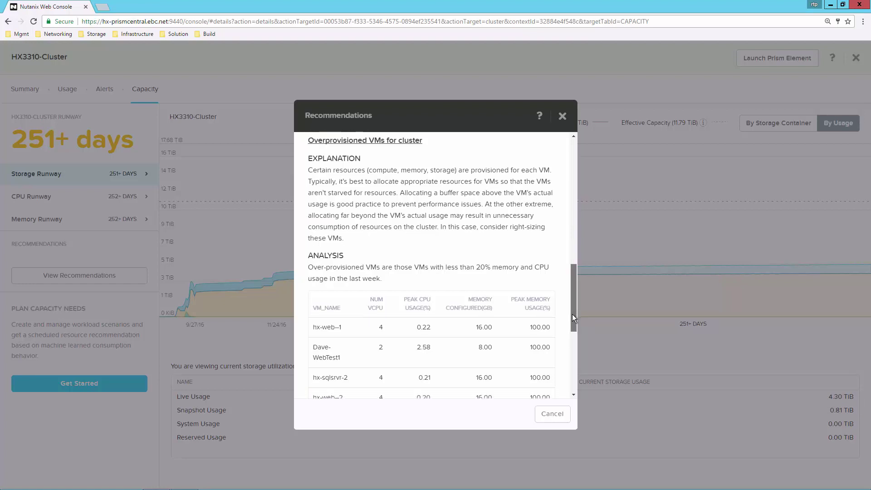
left_click_drag(573, 314, 571, 292)
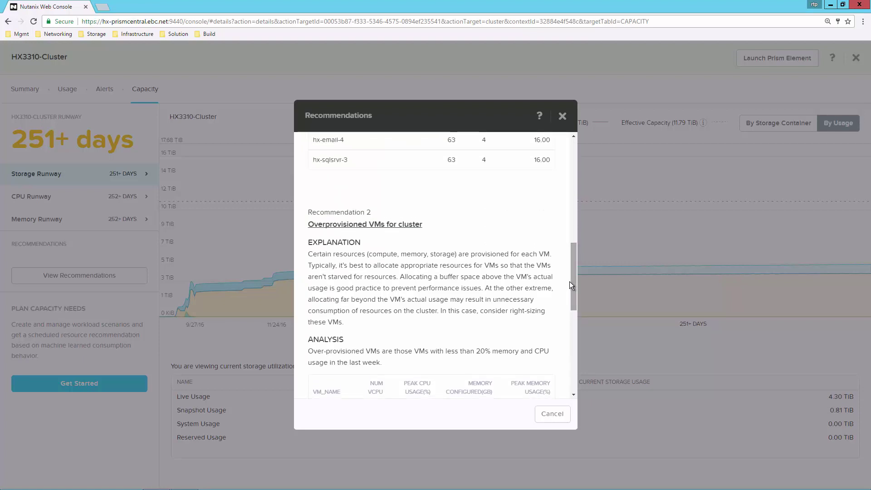
left_click(563, 116)
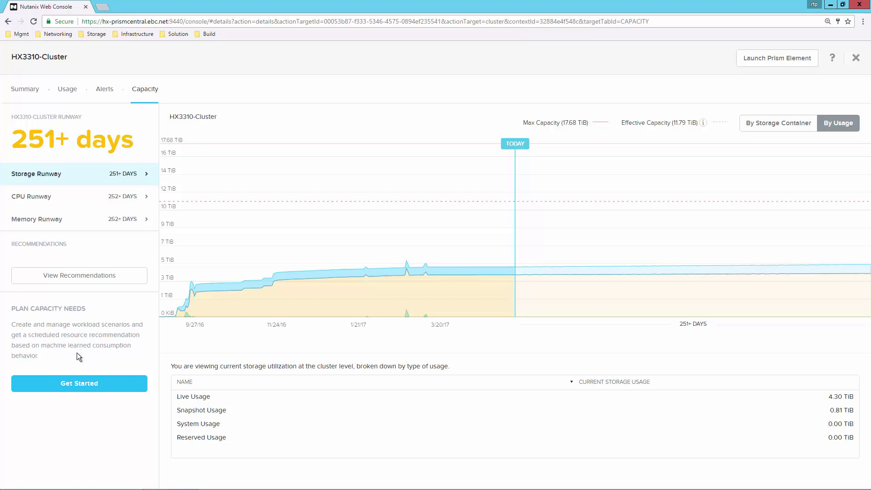
Step: Start a new capacity planning scenario and view its CPU, memory and storage projections as charts
left_click(86, 389)
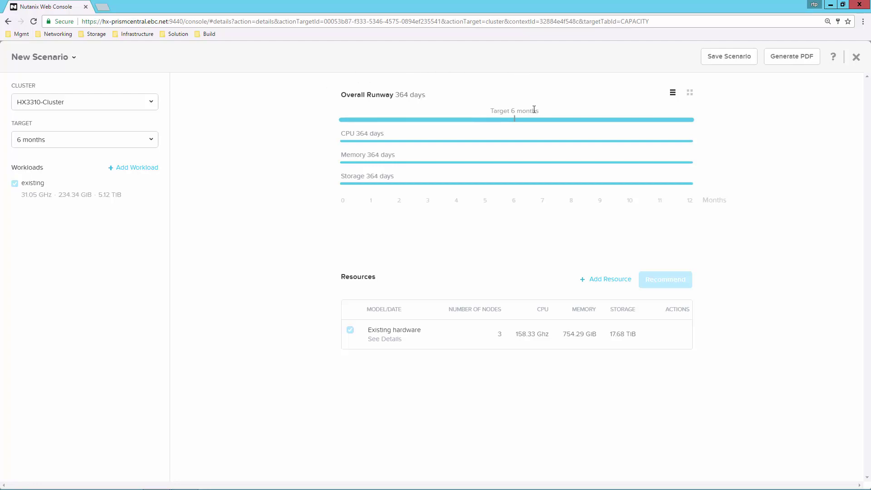
left_click(690, 95)
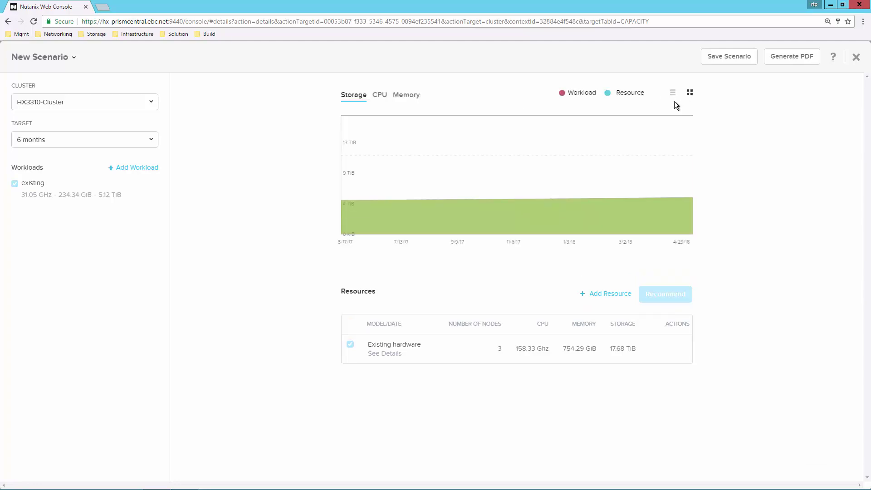
left_click(380, 97)
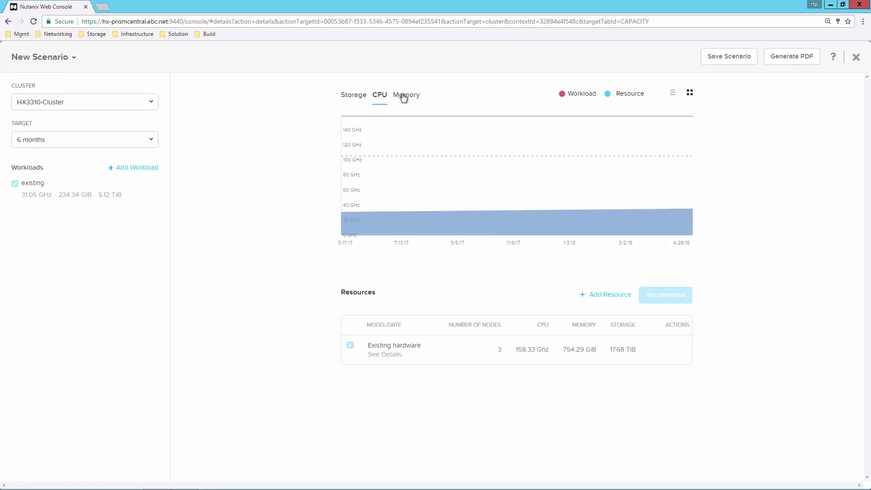
left_click(399, 96)
left_click(355, 99)
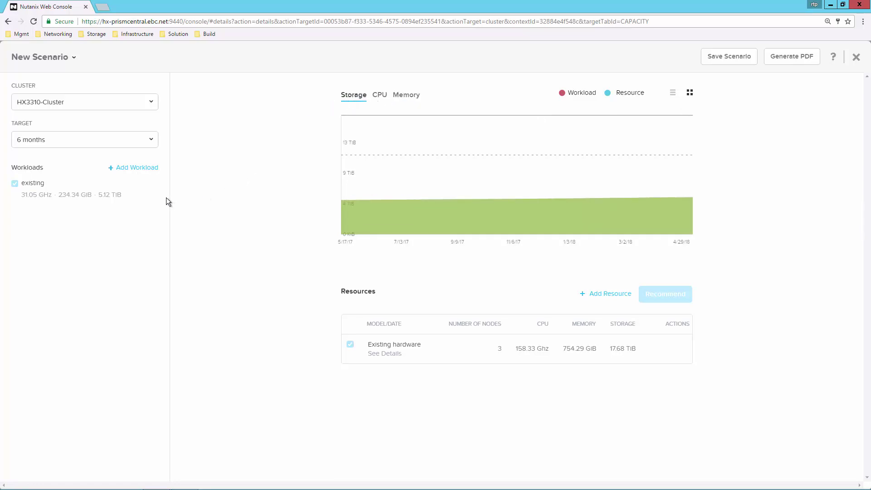
Step: Add a VDI workload to the scenario for 20 Developer users, dated 07/01/2017, keeping View and full clones
left_click(142, 169)
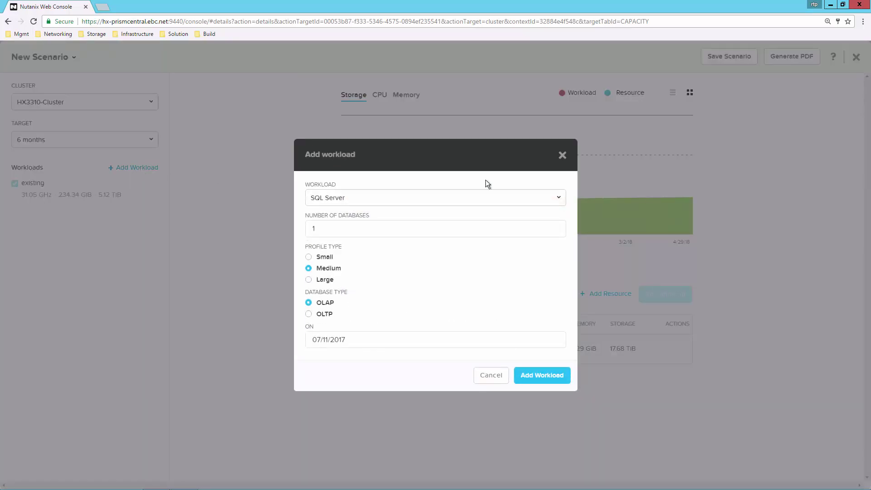
left_click(557, 199)
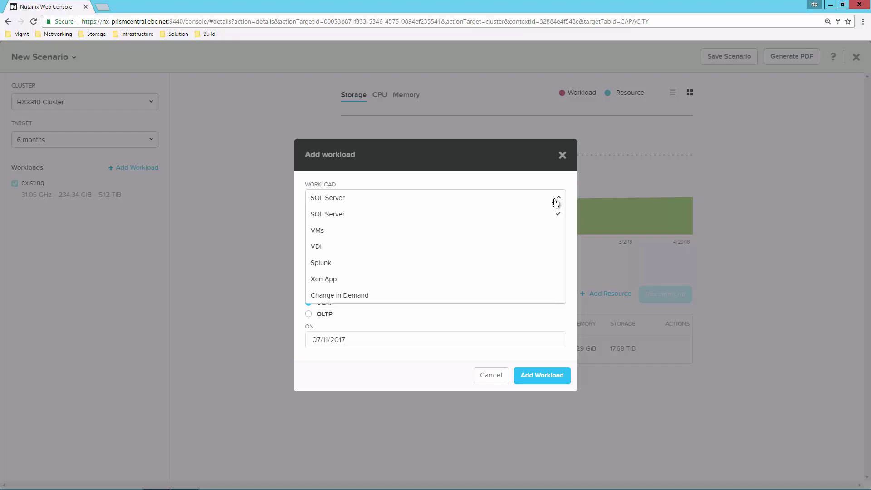
left_click(321, 248)
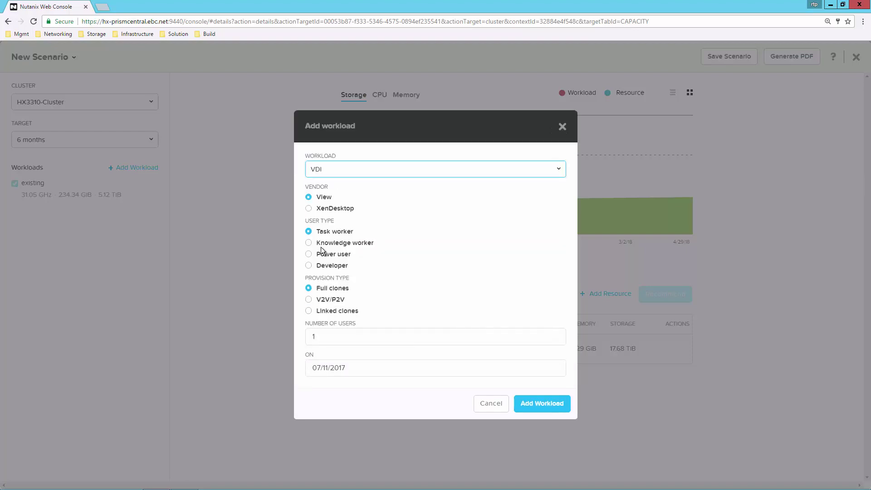
left_click(308, 267)
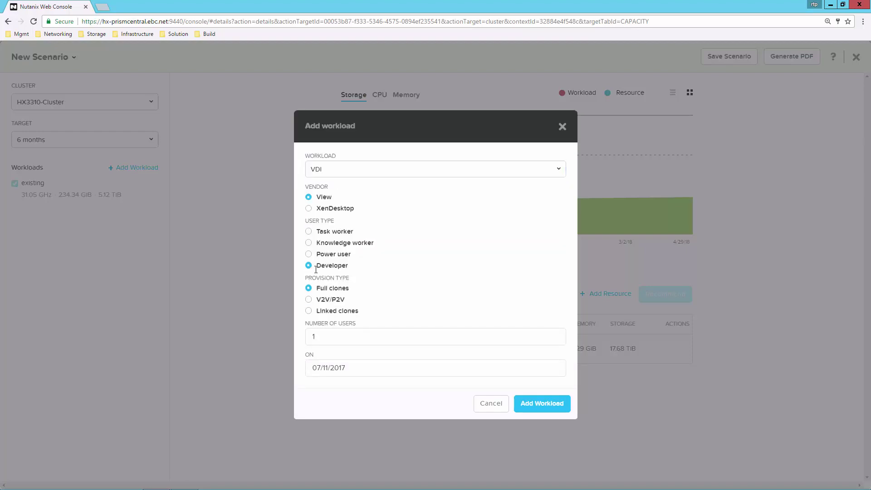
left_click_drag(327, 336, 306, 336)
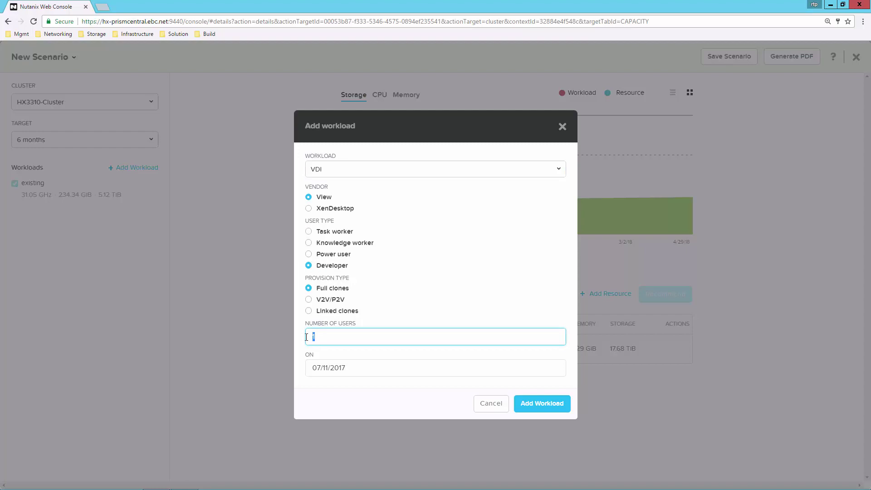
type("20")
left_click(328, 367)
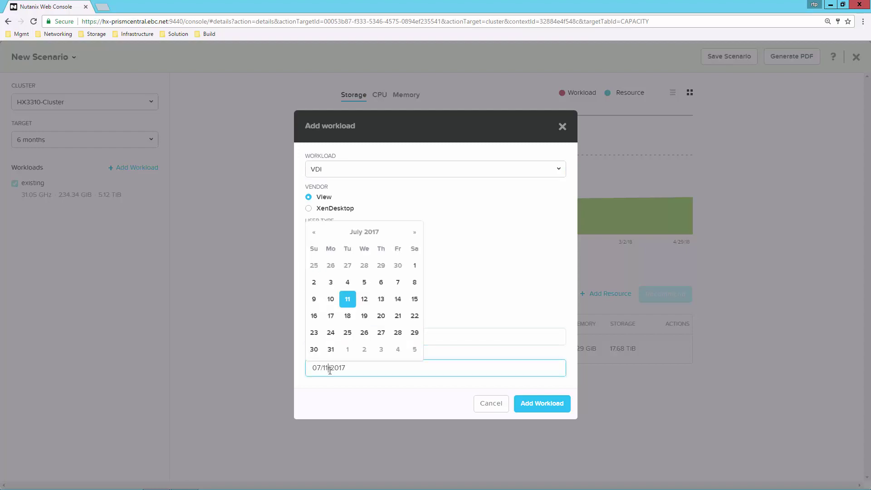
left_click(410, 267)
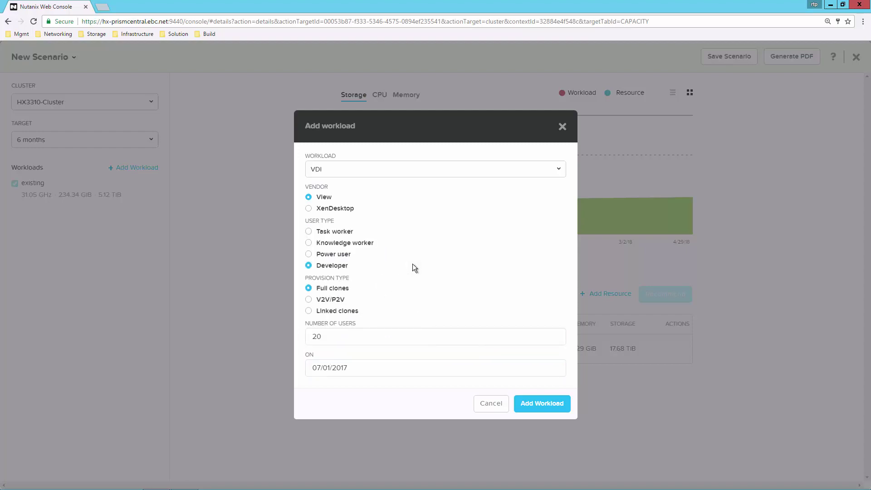
left_click(536, 398)
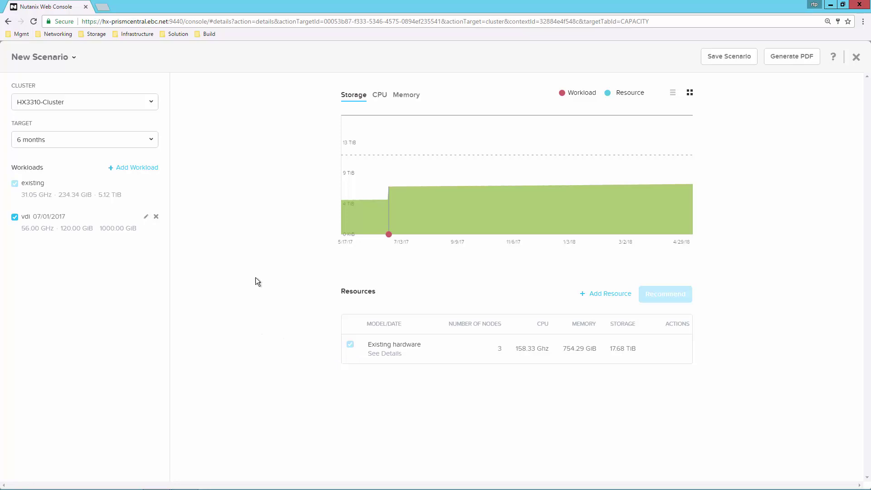
Step: Add a VMs workload of 20 VMs based on the first hx-web--1 VM profile, dated 09/01/2017
left_click(141, 168)
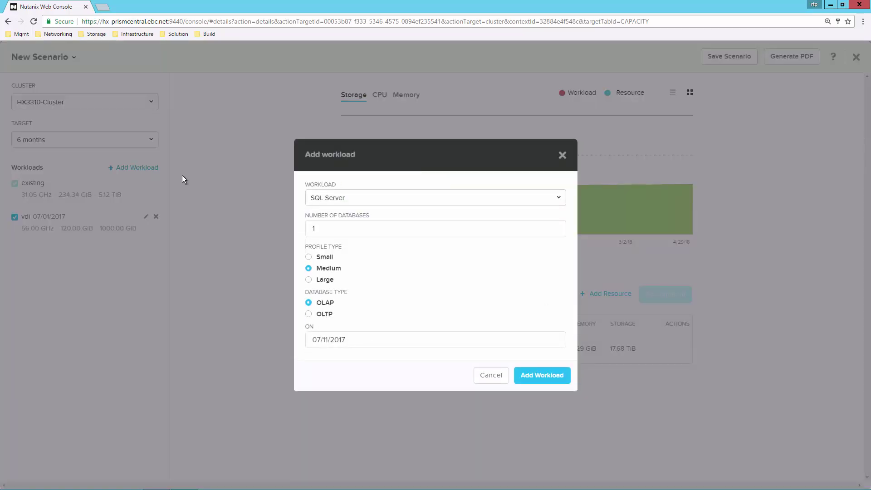
left_click(380, 200)
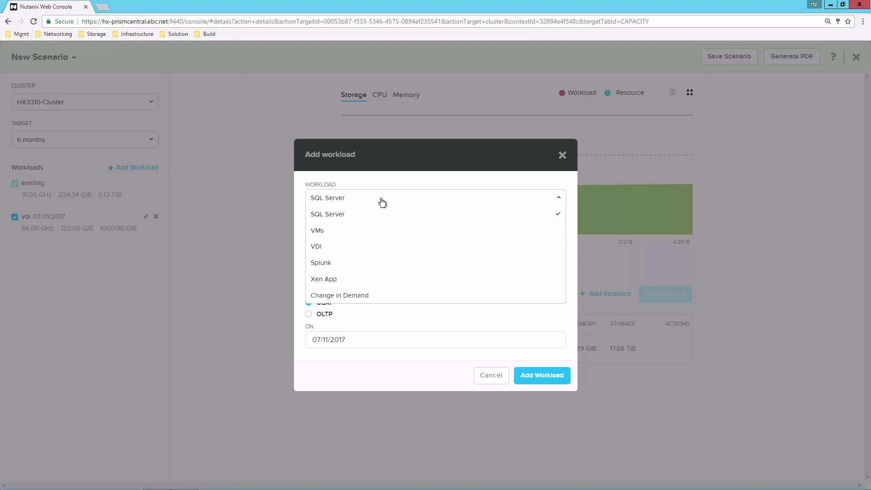
left_click(319, 235)
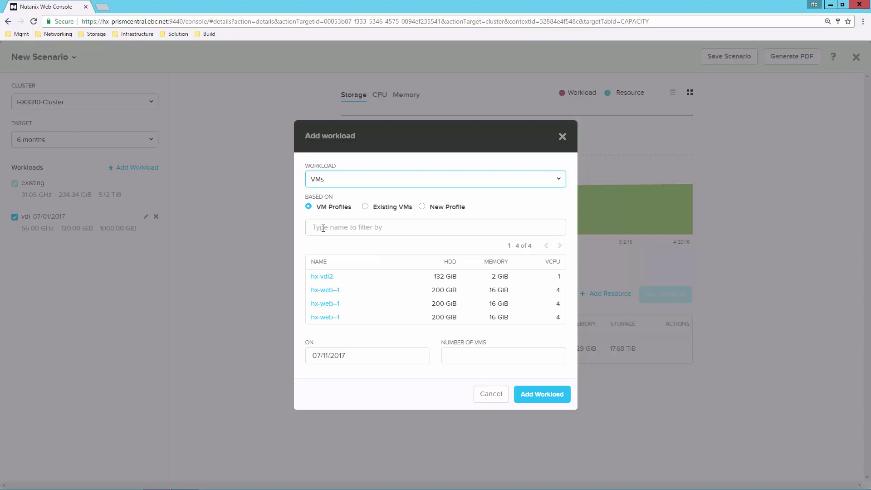
left_click(322, 294)
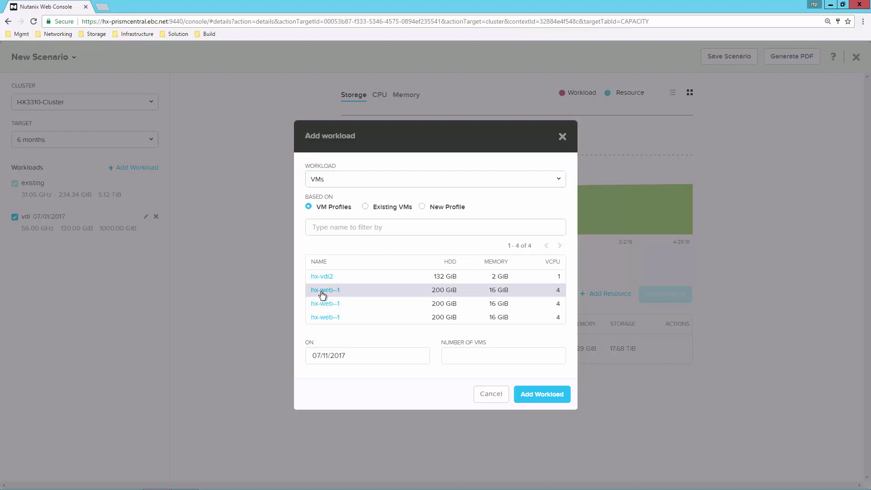
double_click(323, 295)
left_click(324, 358)
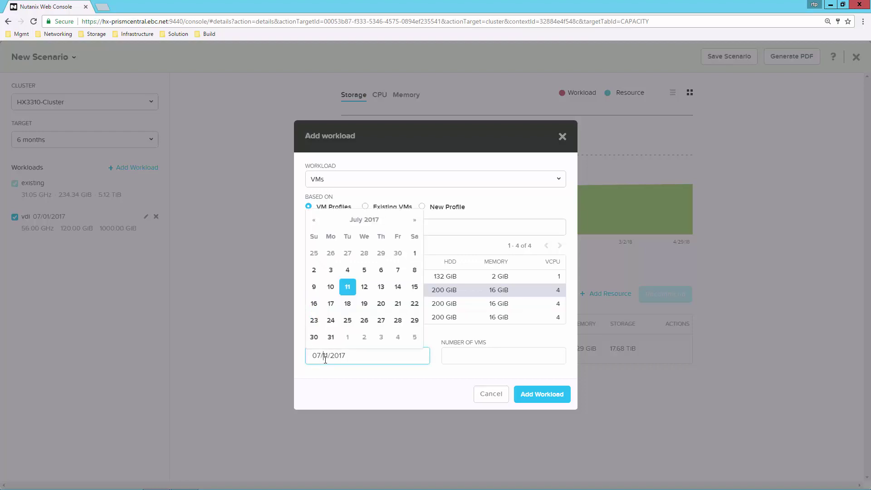
left_click(414, 220)
left_click(414, 220)
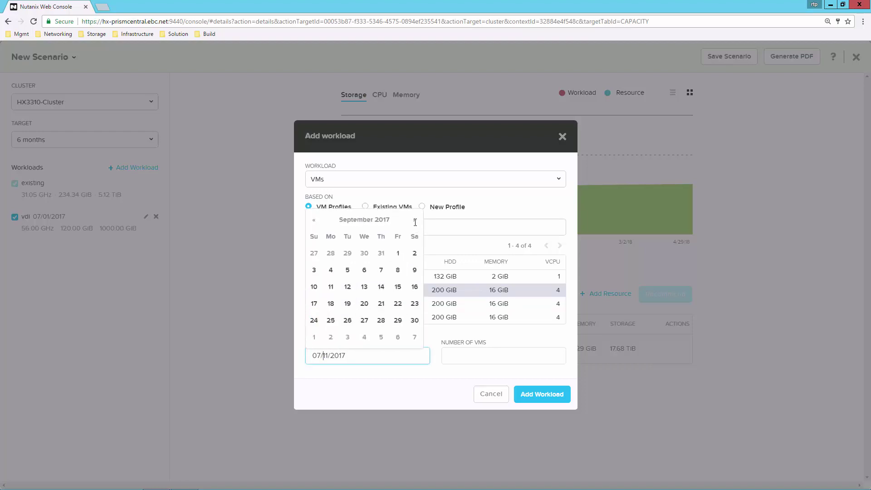
left_click(397, 254)
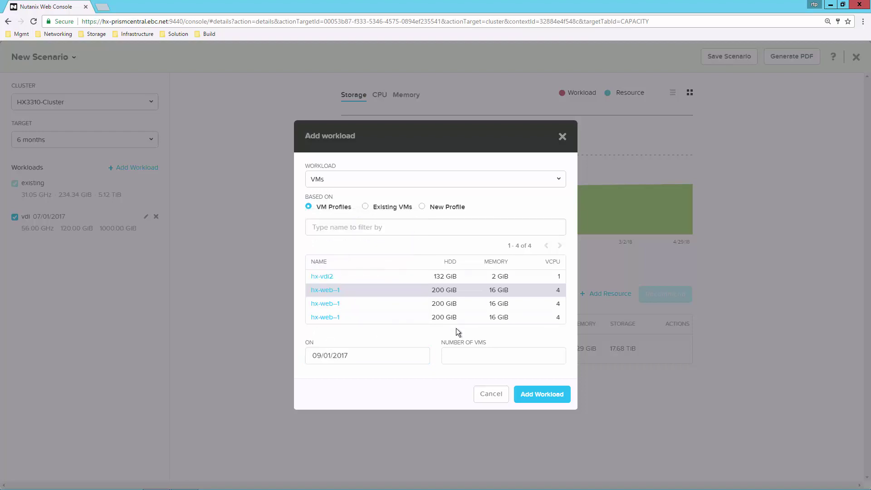
left_click(463, 355)
type("20")
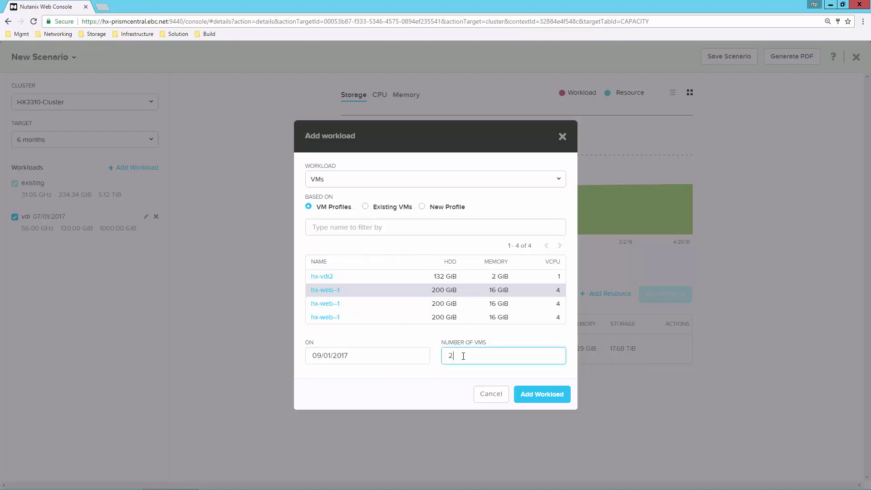
left_click(532, 402)
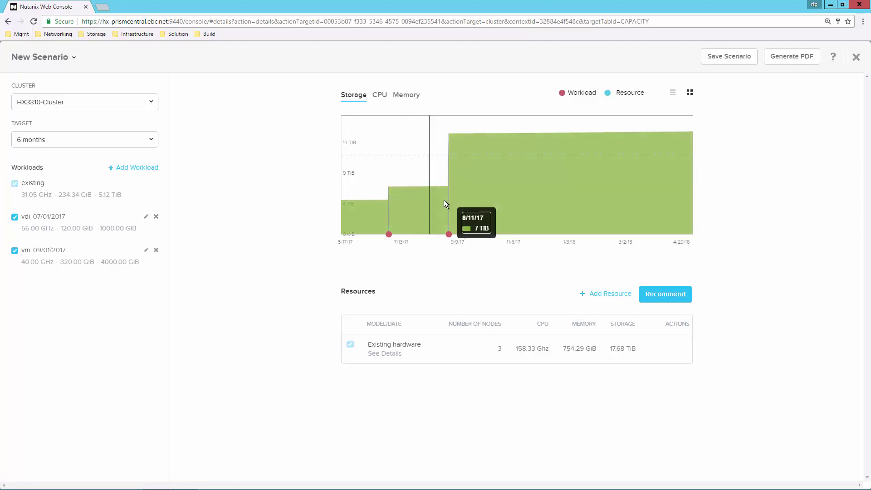
mouse_move(449, 144)
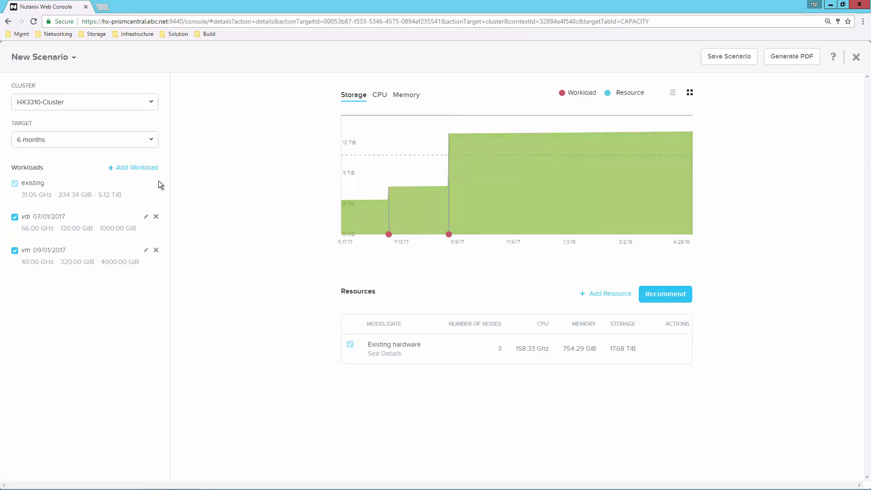
Step: Add a VDI workload to the scenario for 50 Power users, dated 11/01/2017, keeping View and full clones
left_click(134, 167)
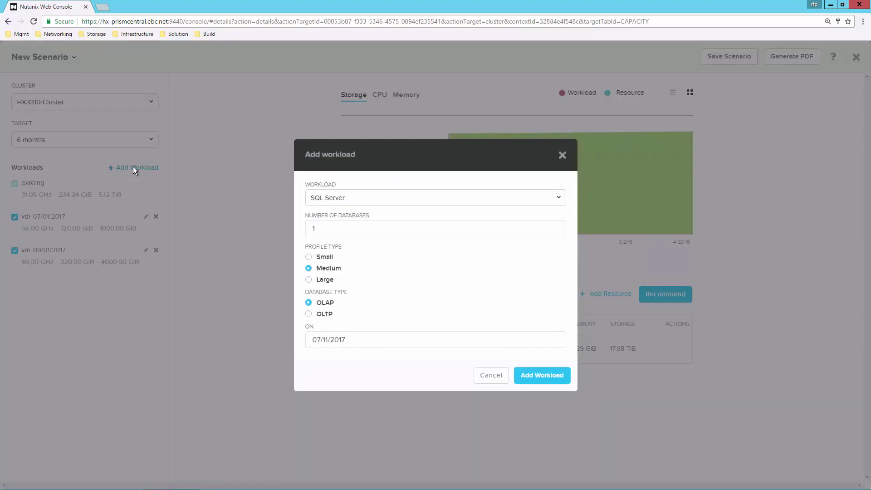
left_click(353, 200)
left_click(324, 246)
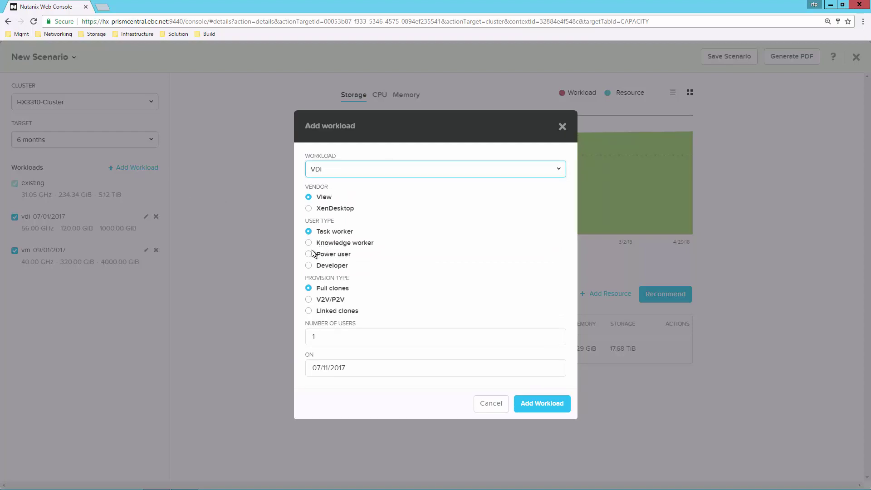
left_click(309, 255)
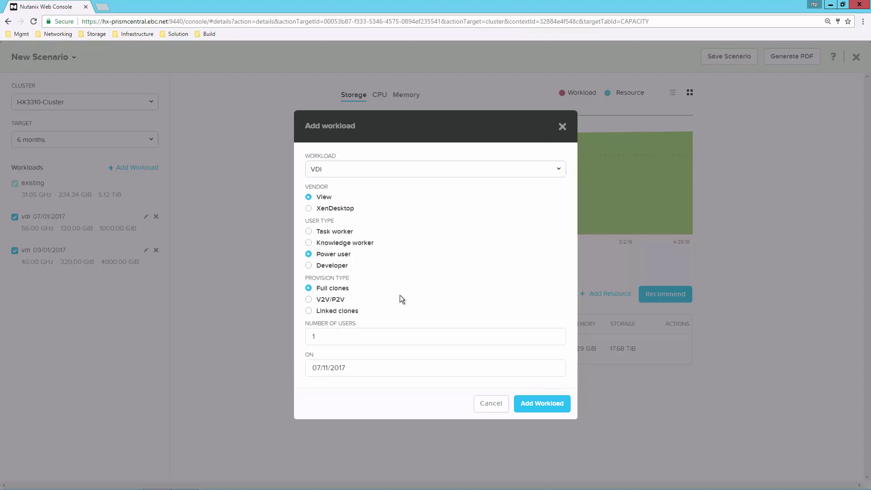
double_click(311, 336)
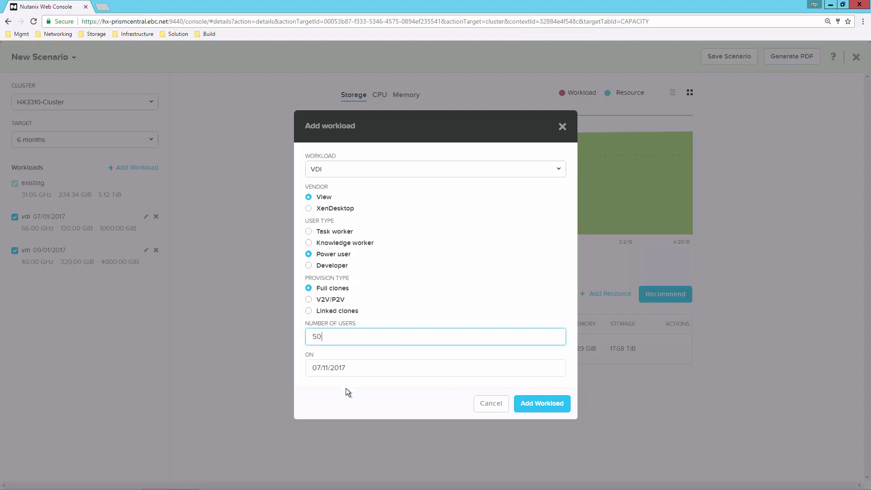
left_click(343, 371)
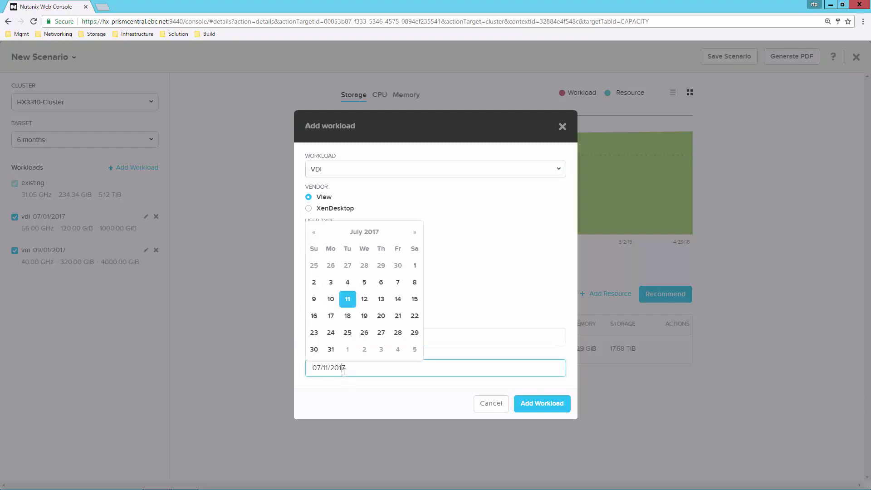
left_click(415, 233)
left_click(415, 233)
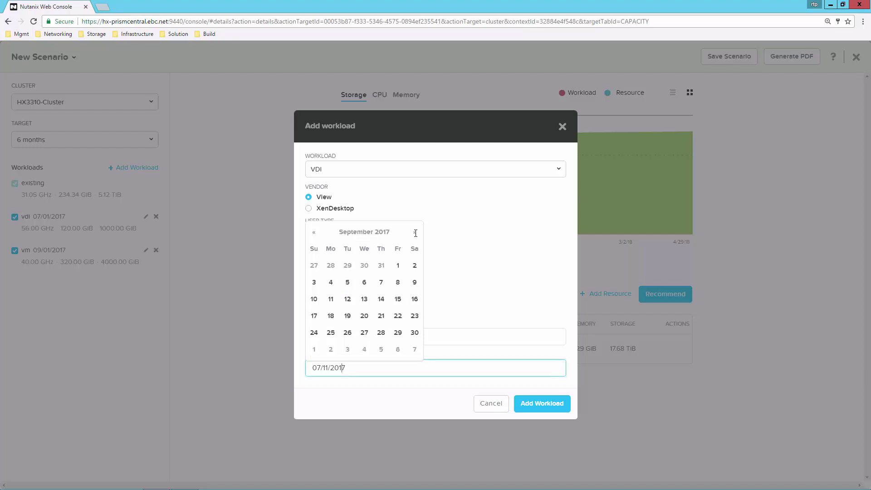
left_click(415, 233)
left_click(415, 233)
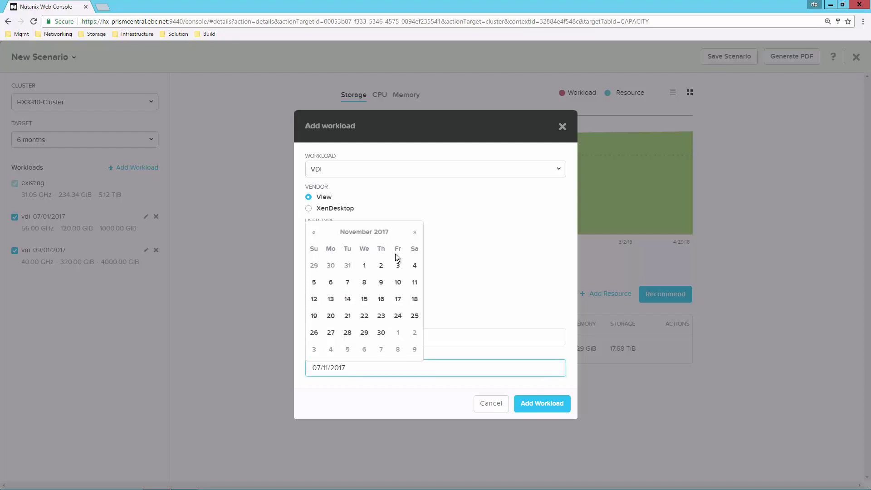
left_click(370, 269)
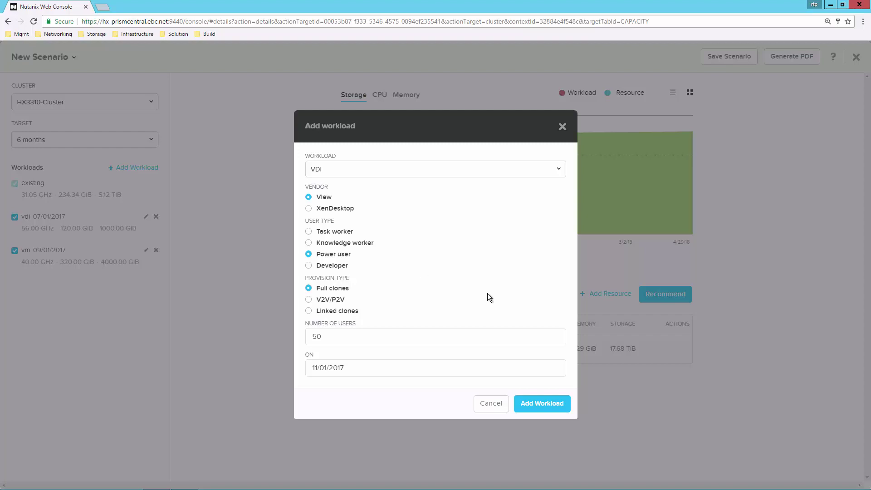
left_click(542, 404)
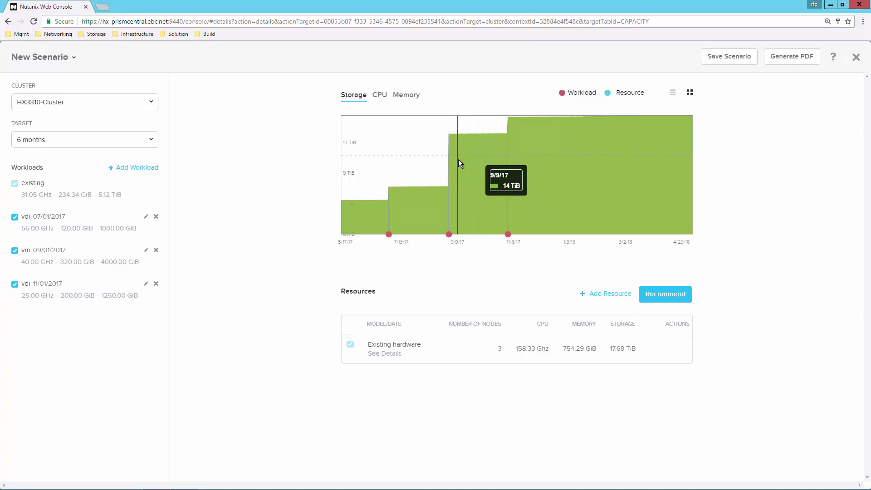
Step: Check the scenario's CPU, memory and storage projections against the cluster's existing capacity
left_click(379, 96)
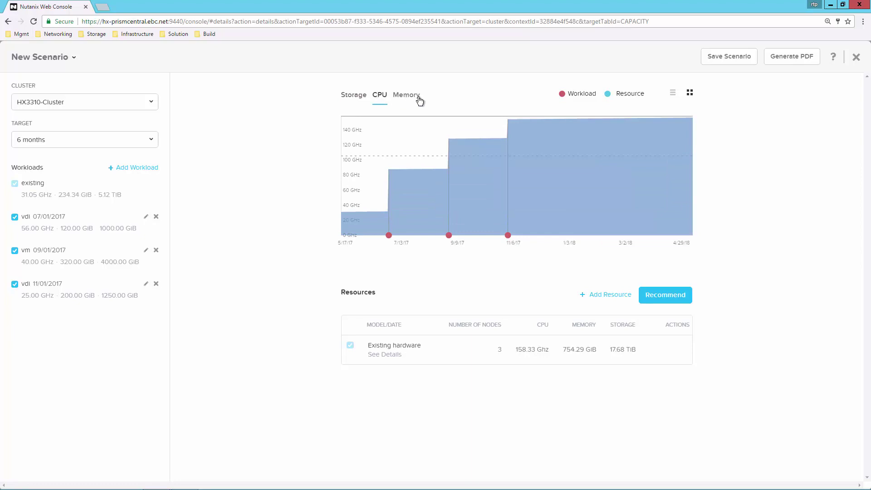
left_click(417, 99)
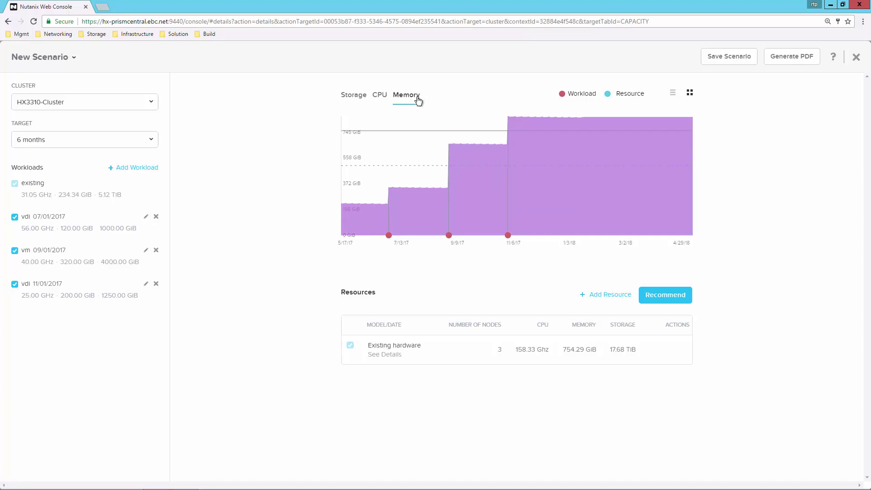
left_click(349, 99)
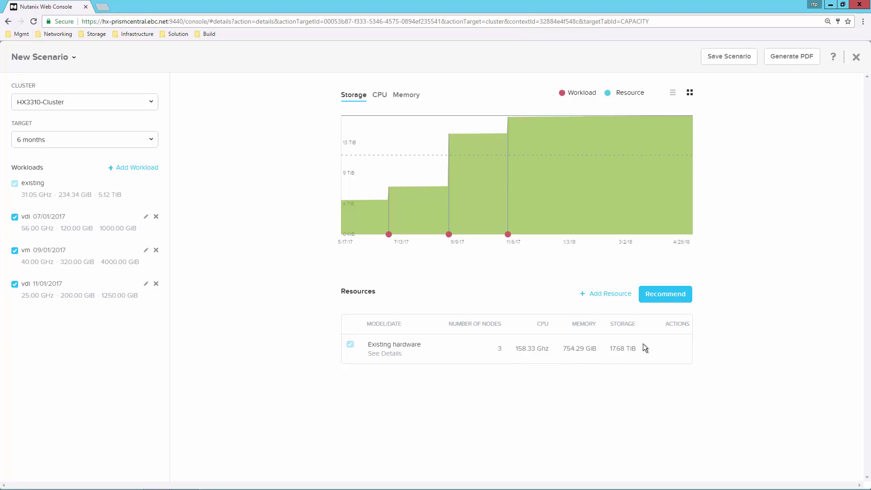
Step: Generate the hardware recommendation for the scenario and review its effect on the CPU, memory and storage projections
left_click(668, 300)
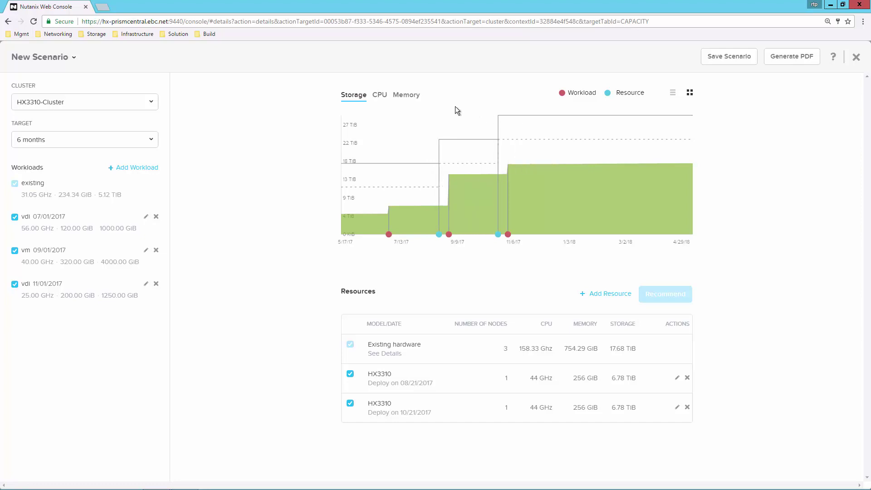
left_click(382, 98)
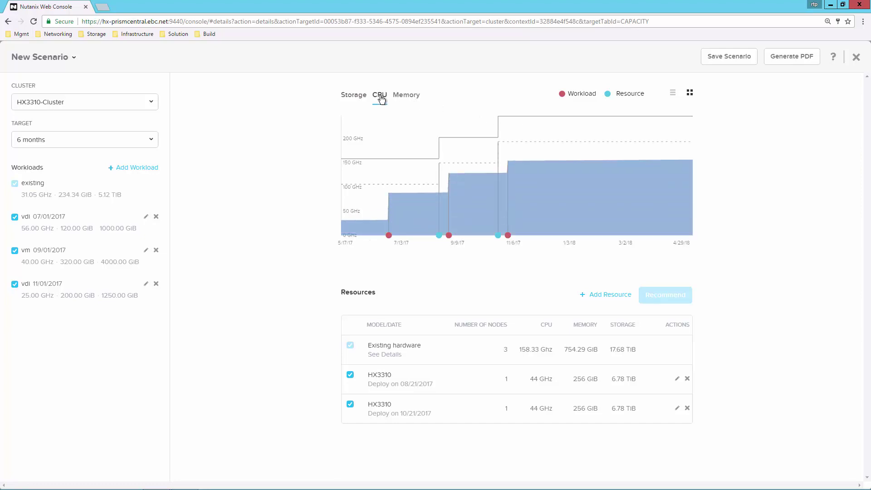
left_click(407, 98)
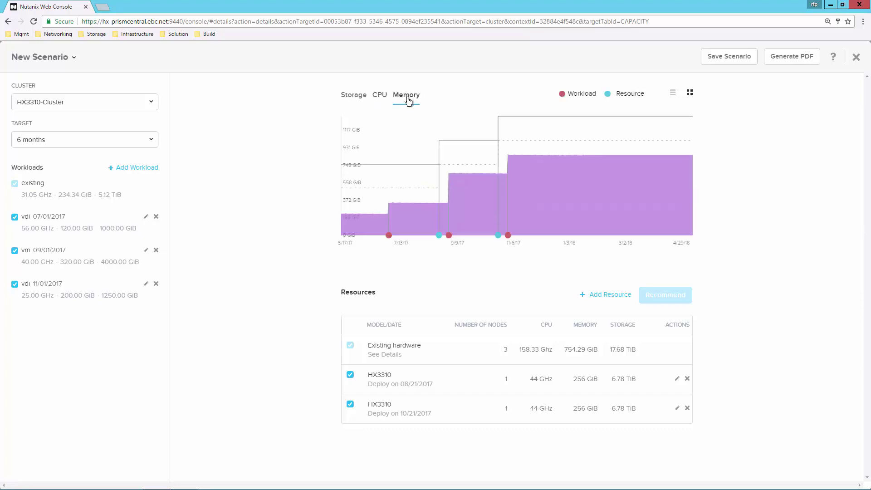
left_click(357, 101)
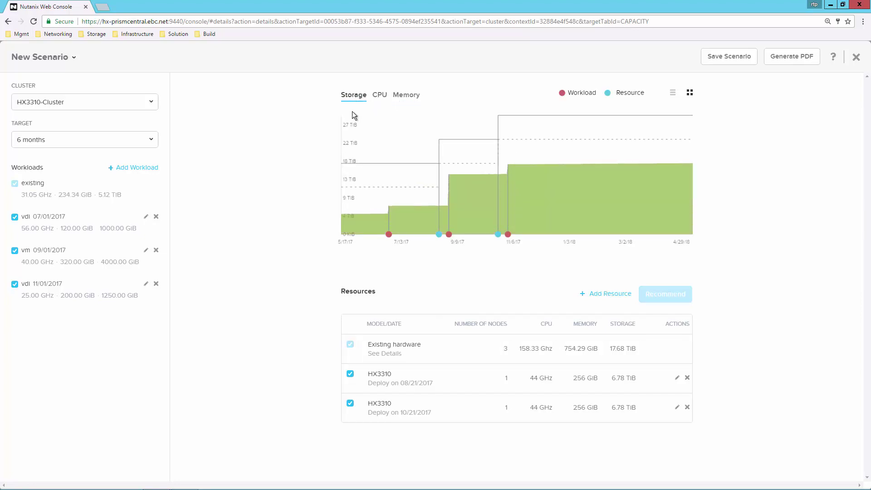